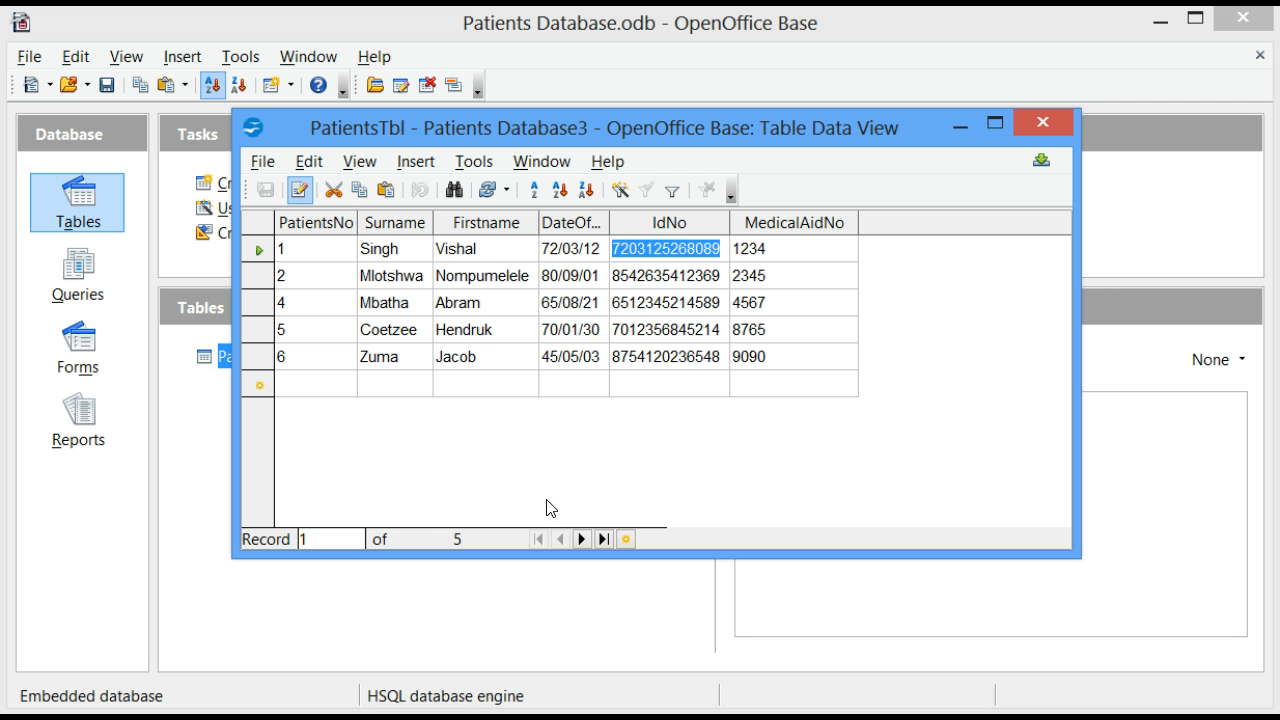
Widen all six columns of the patients table, from PatientsNo to MedicalAidNo, and increase the height of its rows.
click(531, 500)
click(361, 221)
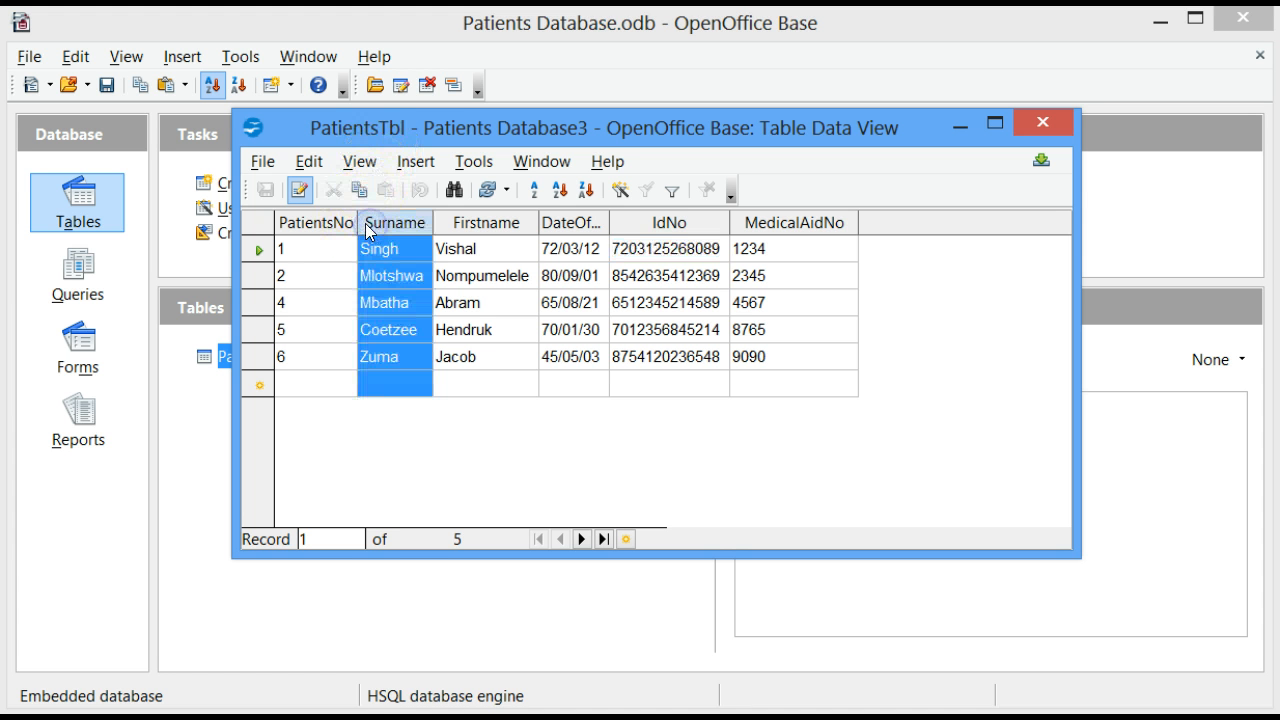
drag(358, 221, 506, 222)
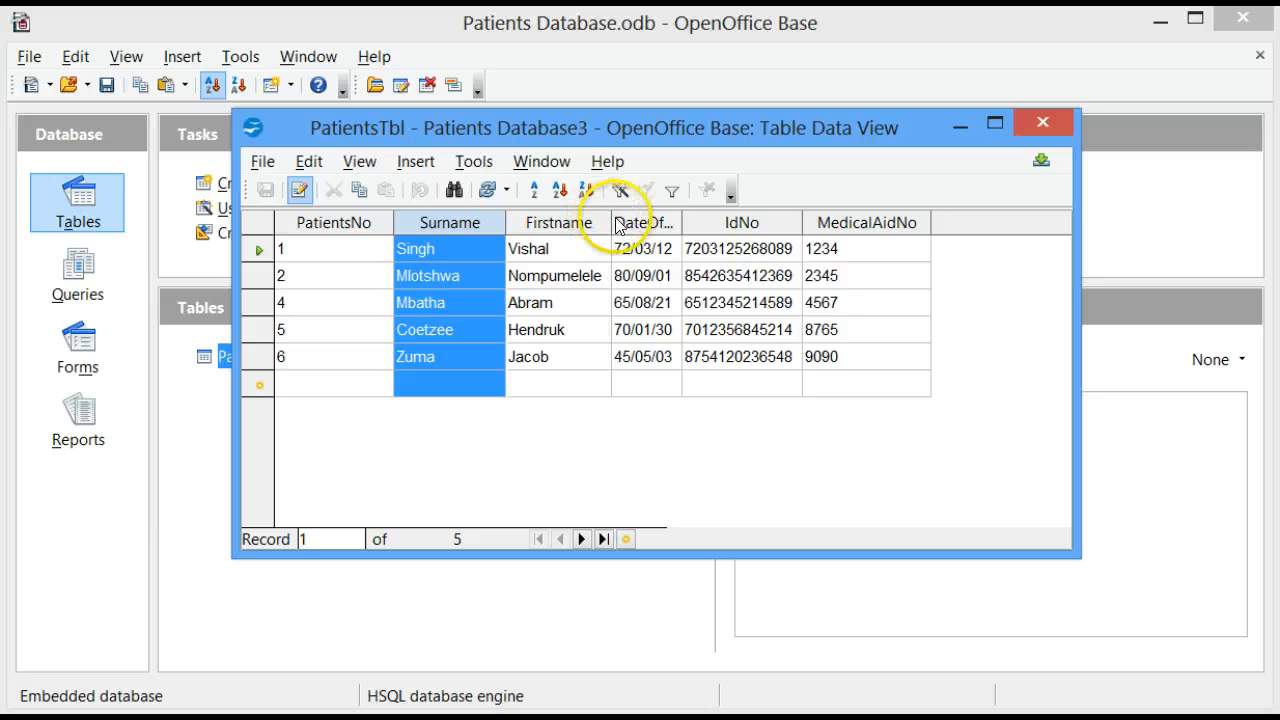
drag(612, 218, 734, 222)
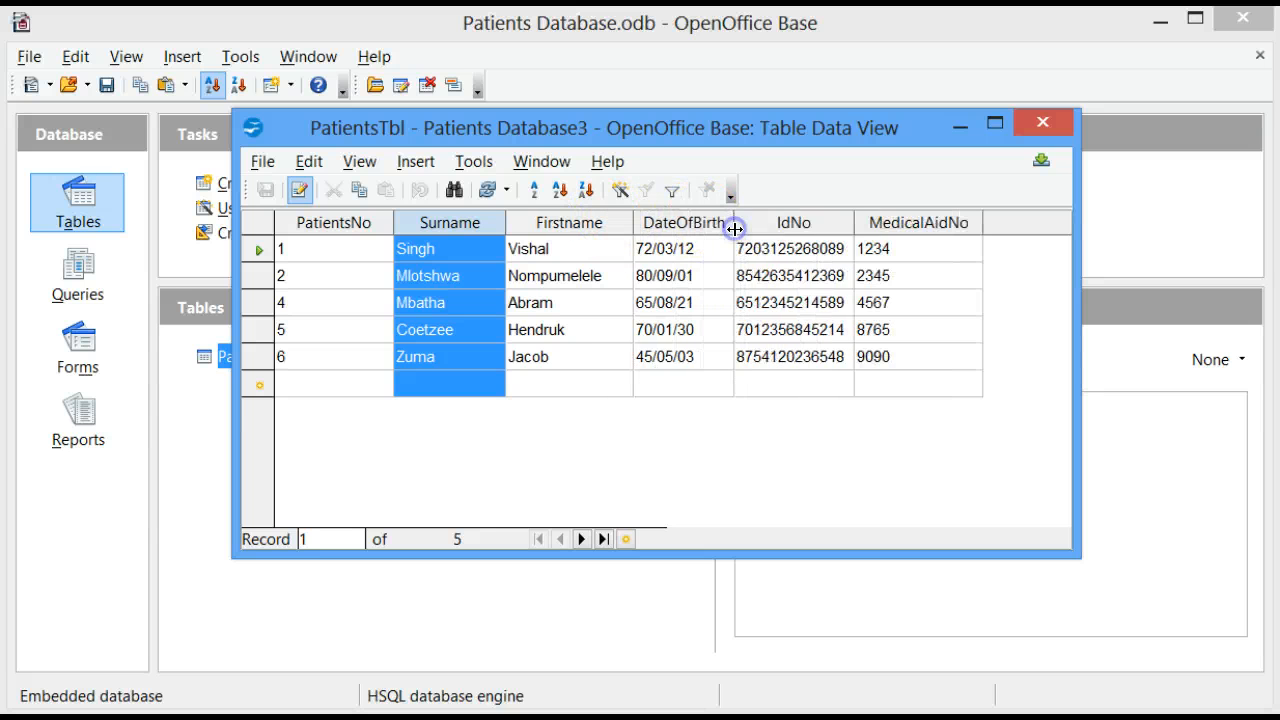
drag(851, 220, 860, 221)
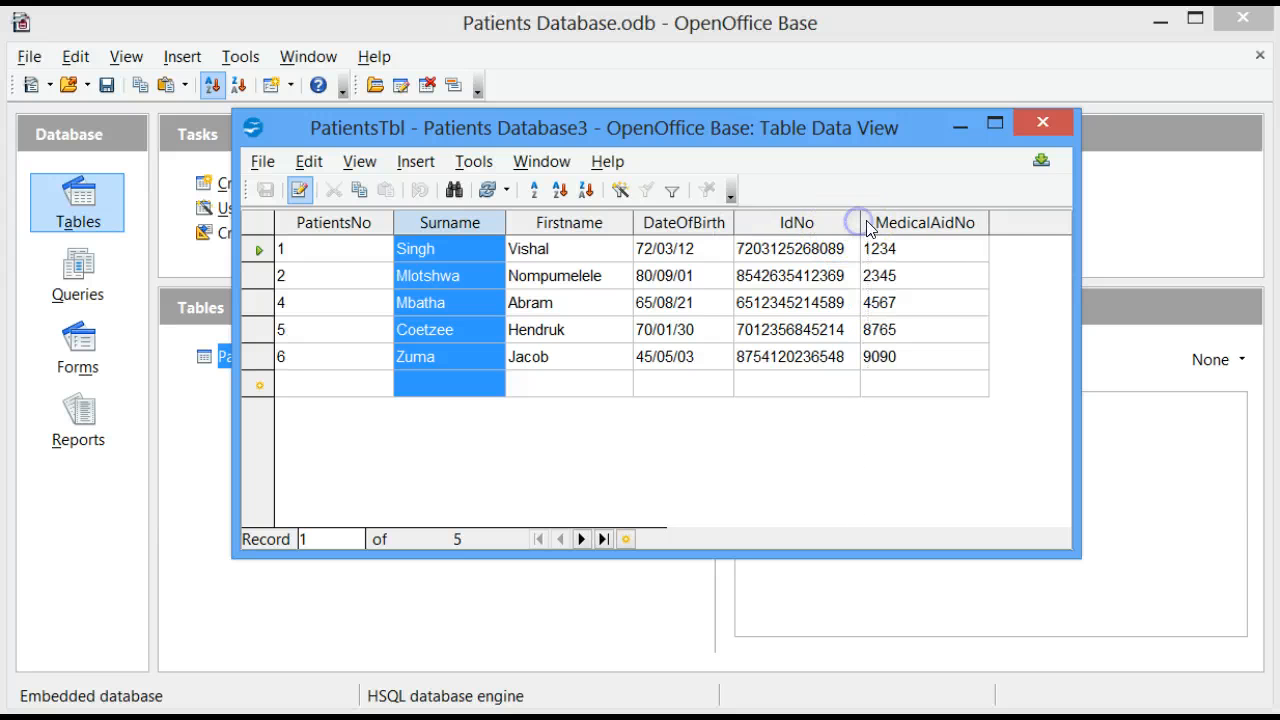
drag(988, 222, 996, 222)
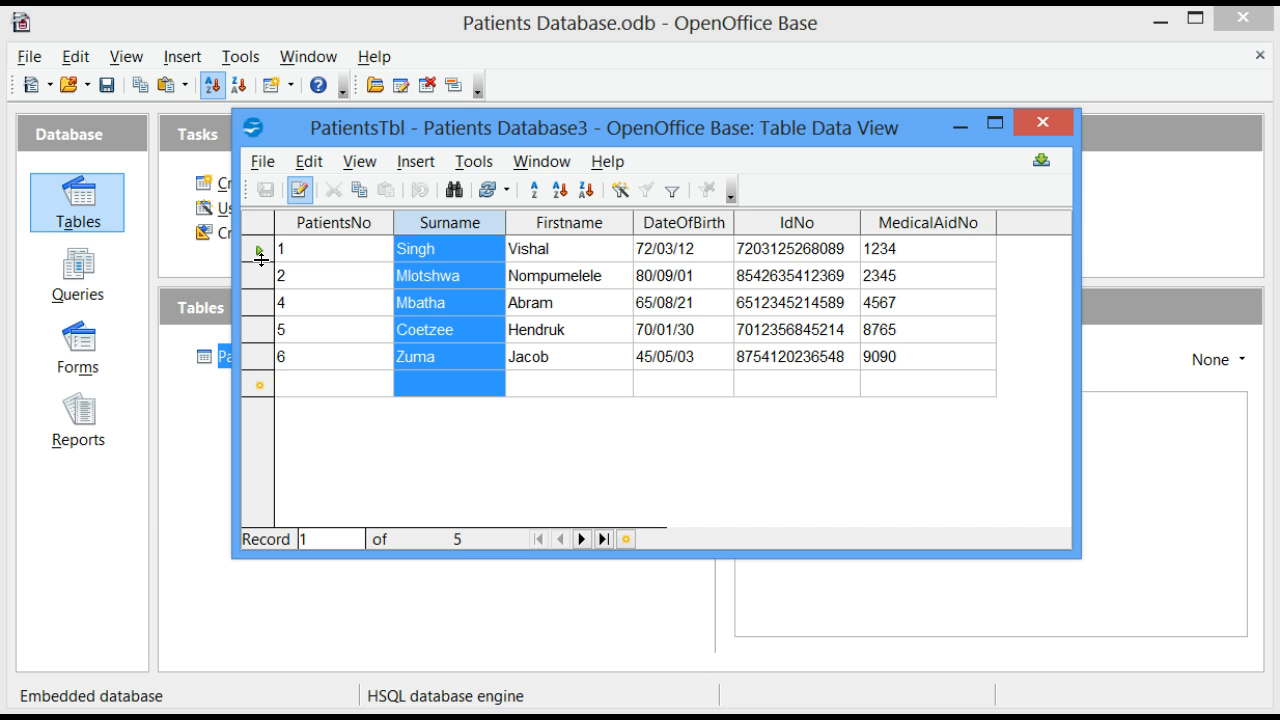
mouse_move(259, 260)
mouse_down()
mouse_move(257, 287)
mouse_move(254, 266)
mouse_move(263, 273)
mouse_up()
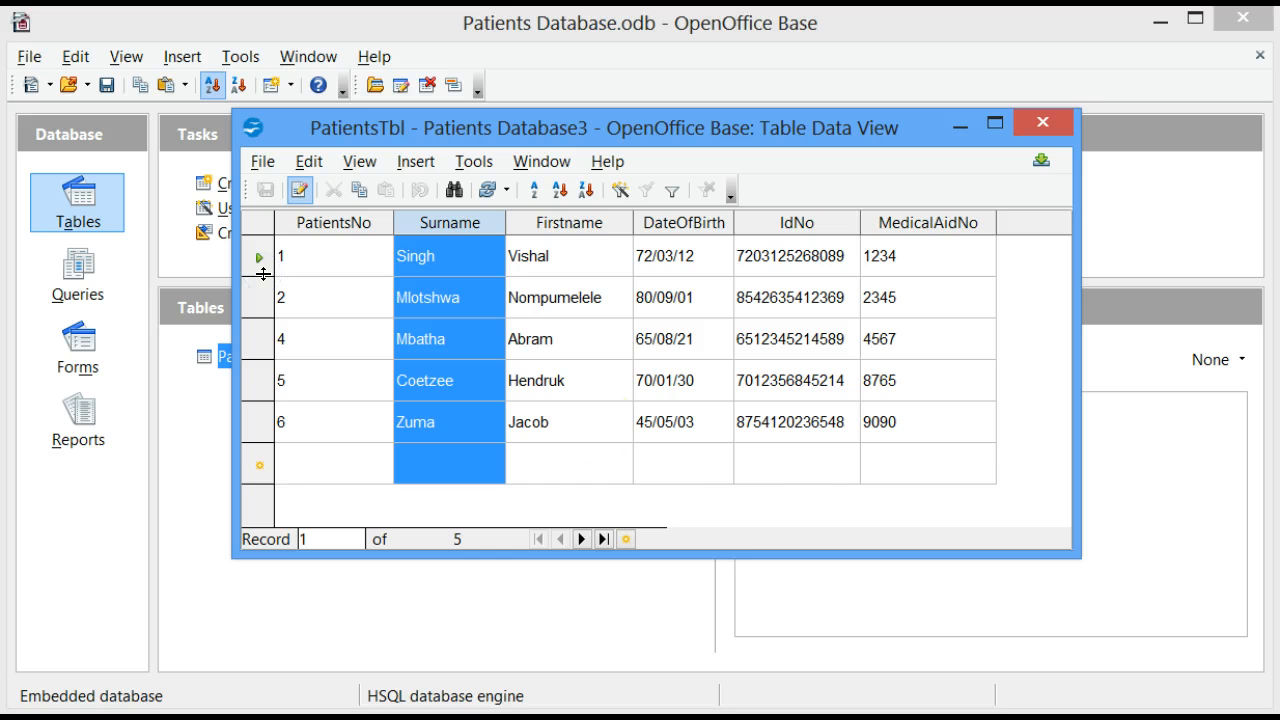
click(756, 467)
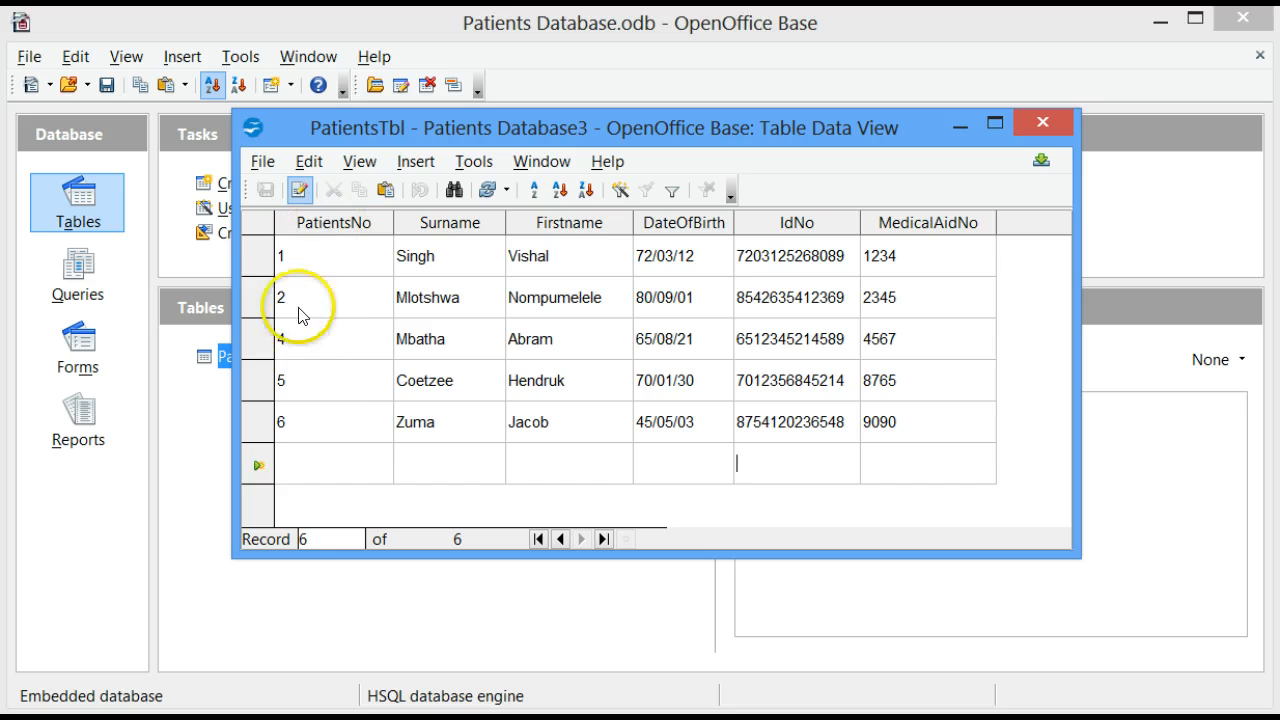
Open the table's character formatting and set the font to Times New Roman, size 12.
right_click(255, 262)
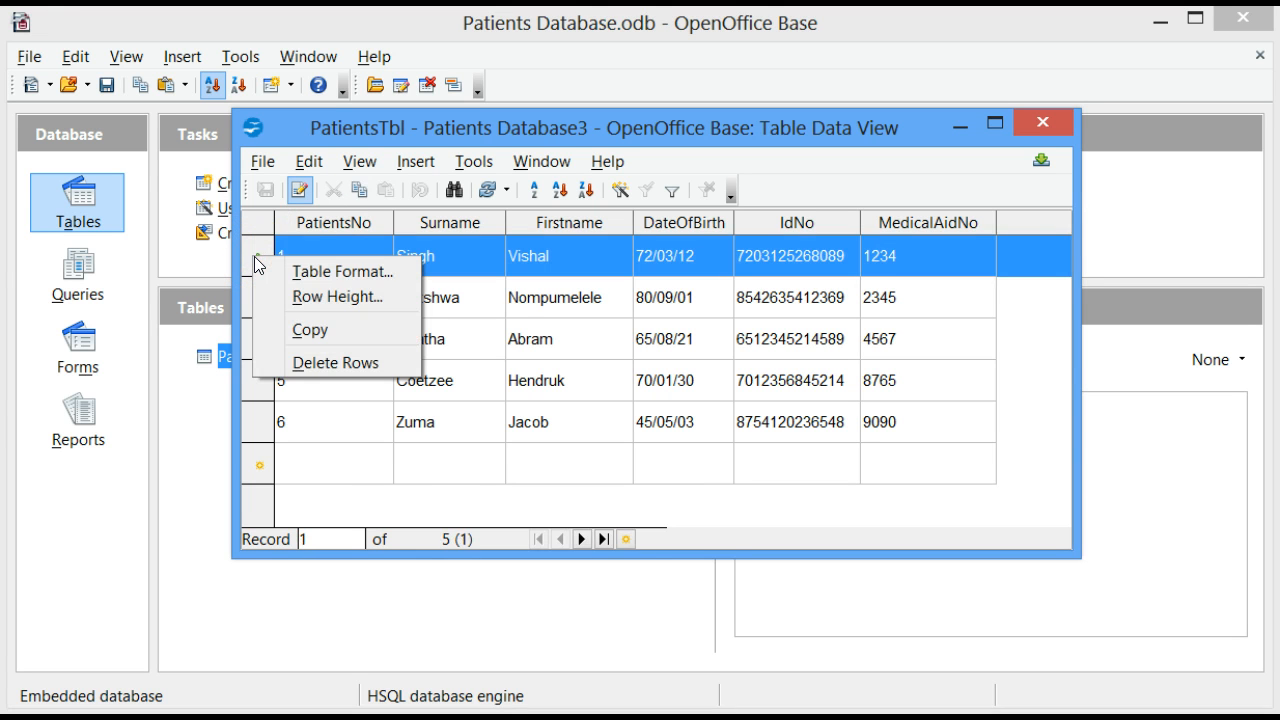
click(320, 270)
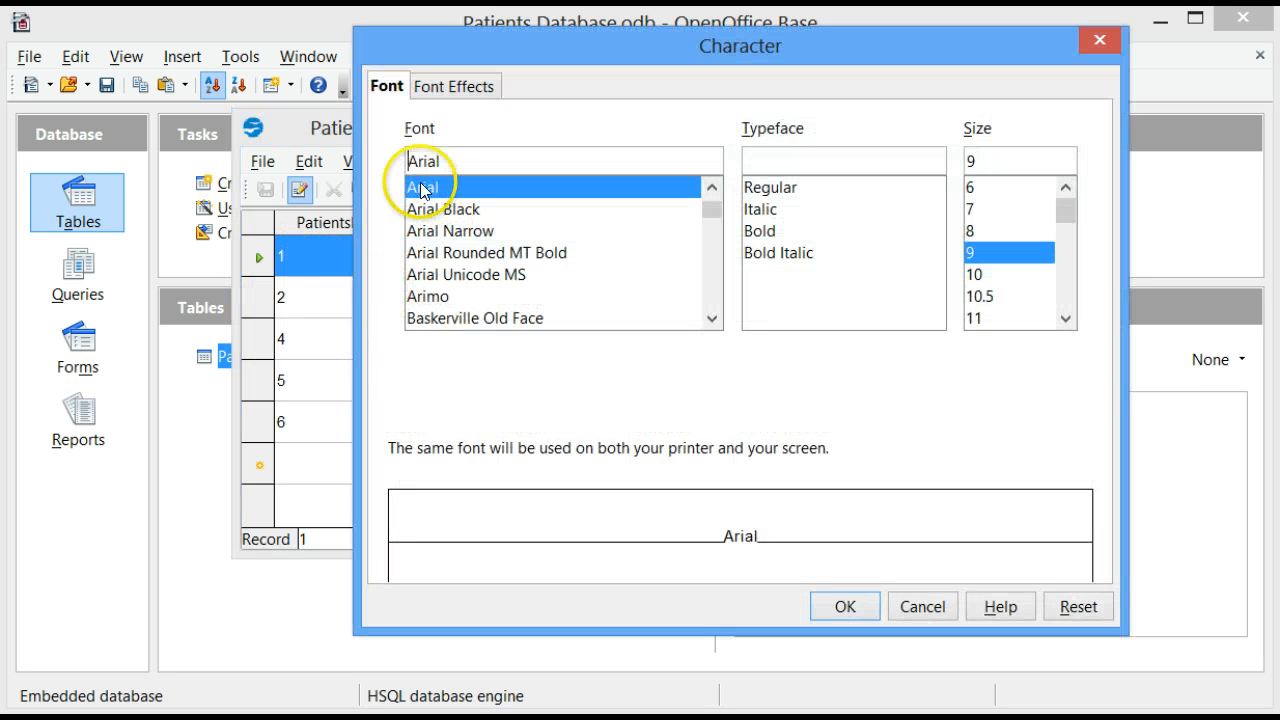
click(388, 88)
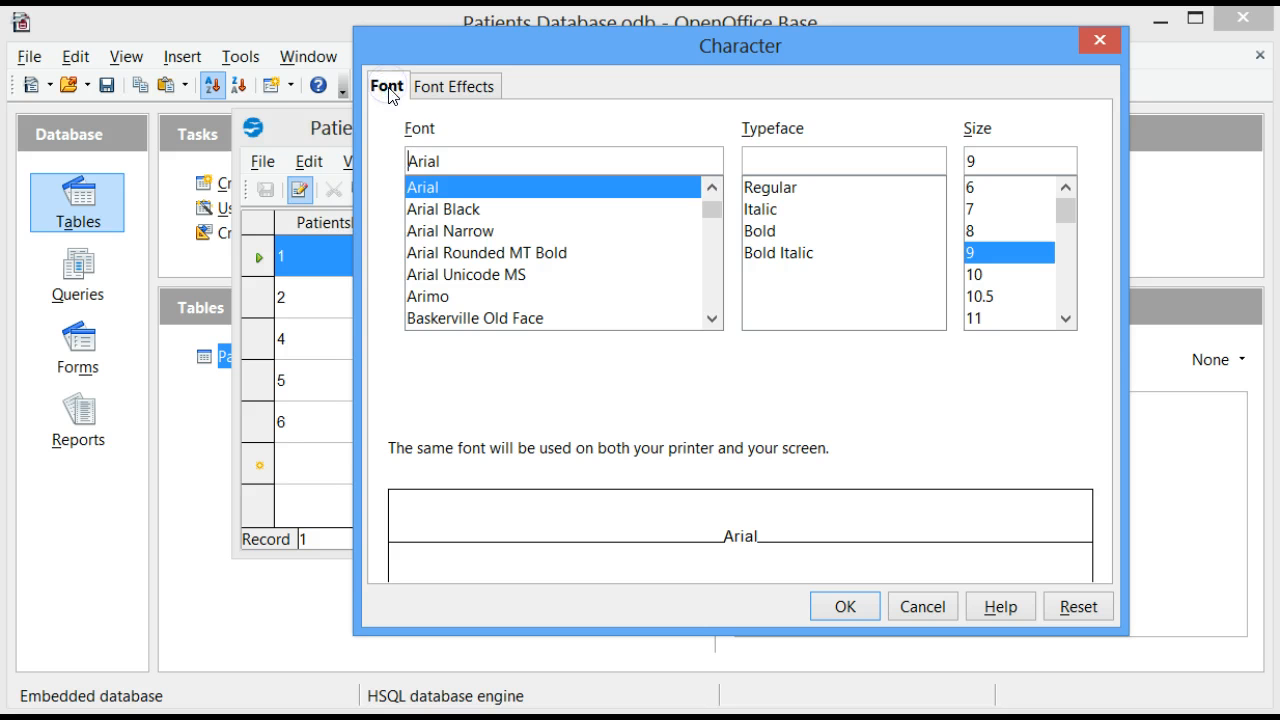
click(407, 161)
drag(711, 209, 714, 298)
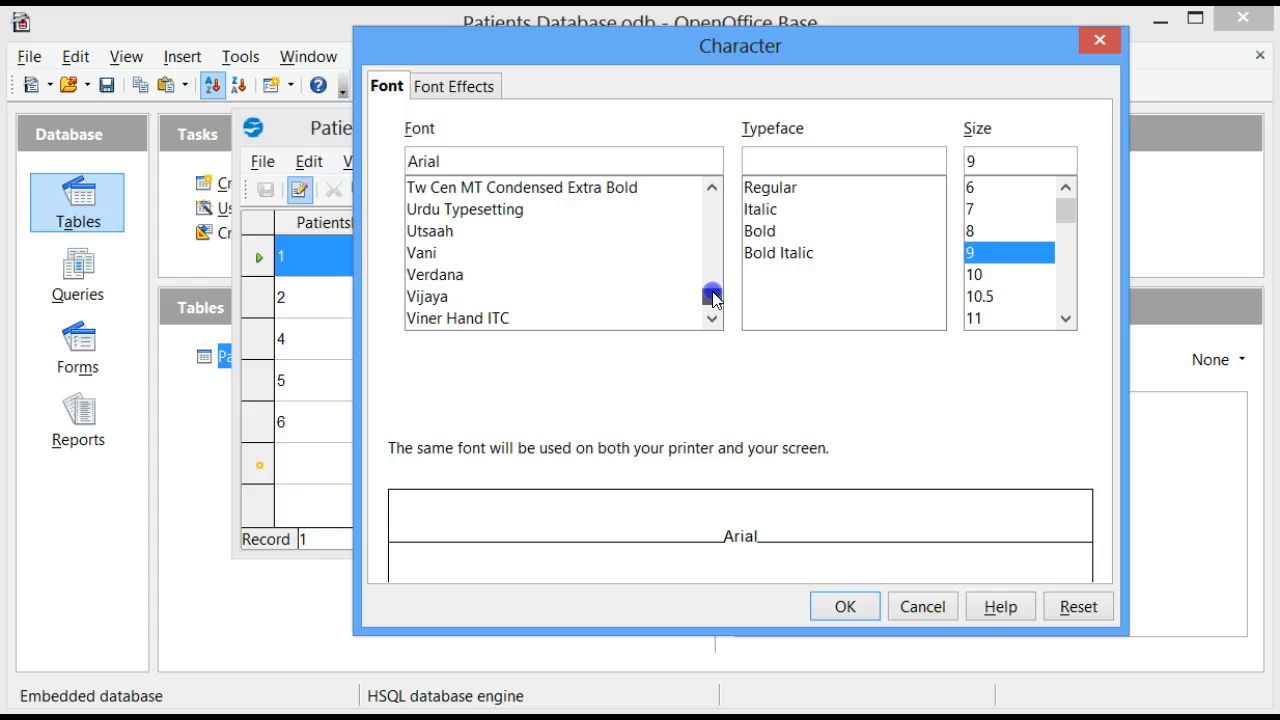
click(711, 250)
click(521, 188)
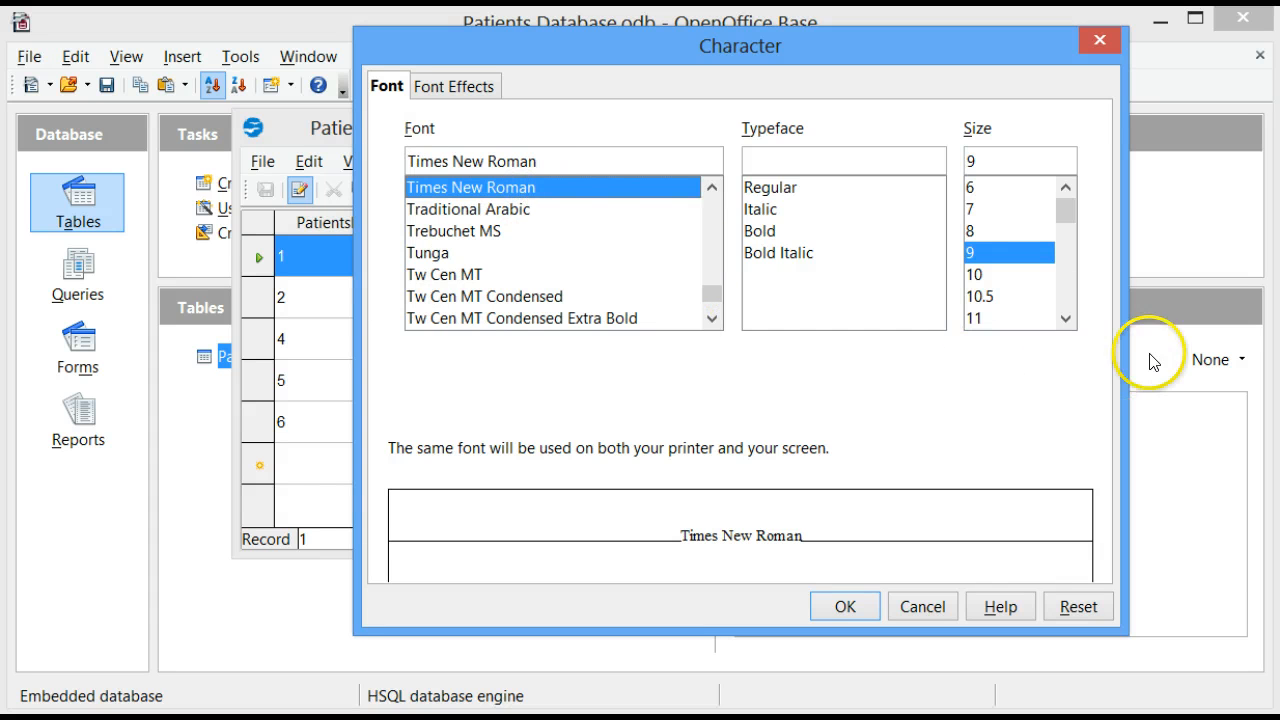
click(1065, 318)
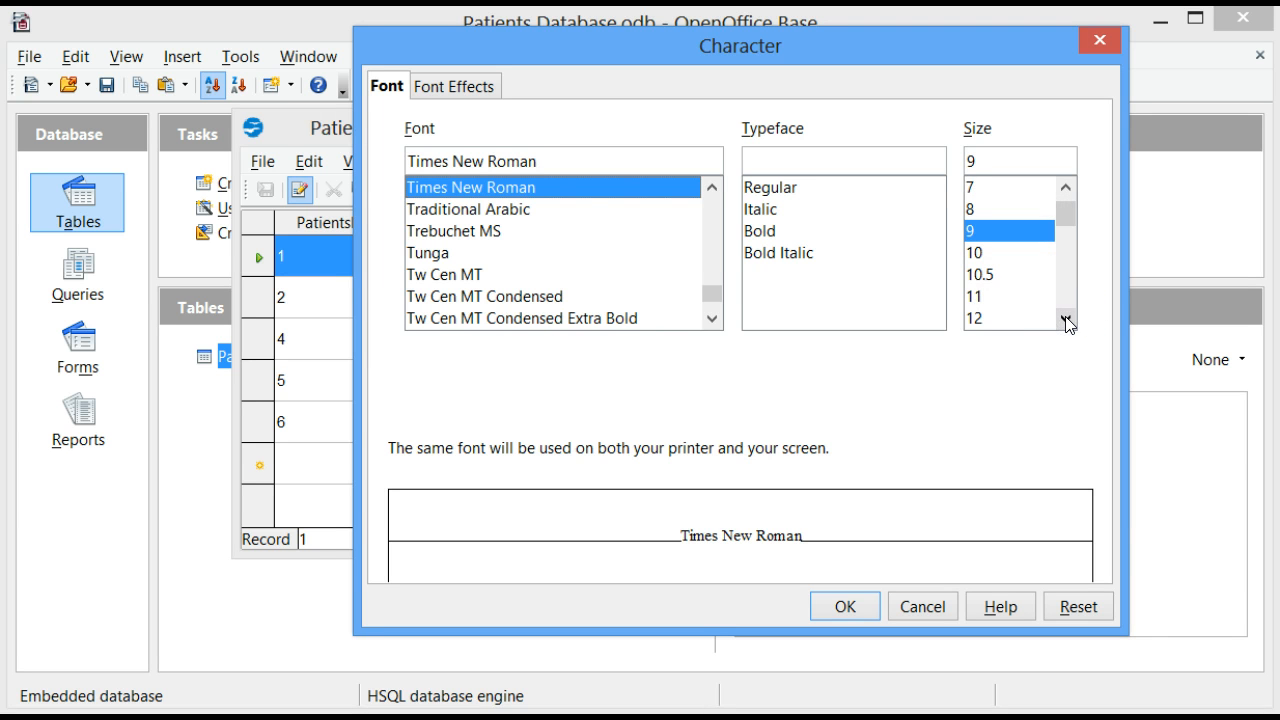
click(1065, 318)
click(993, 297)
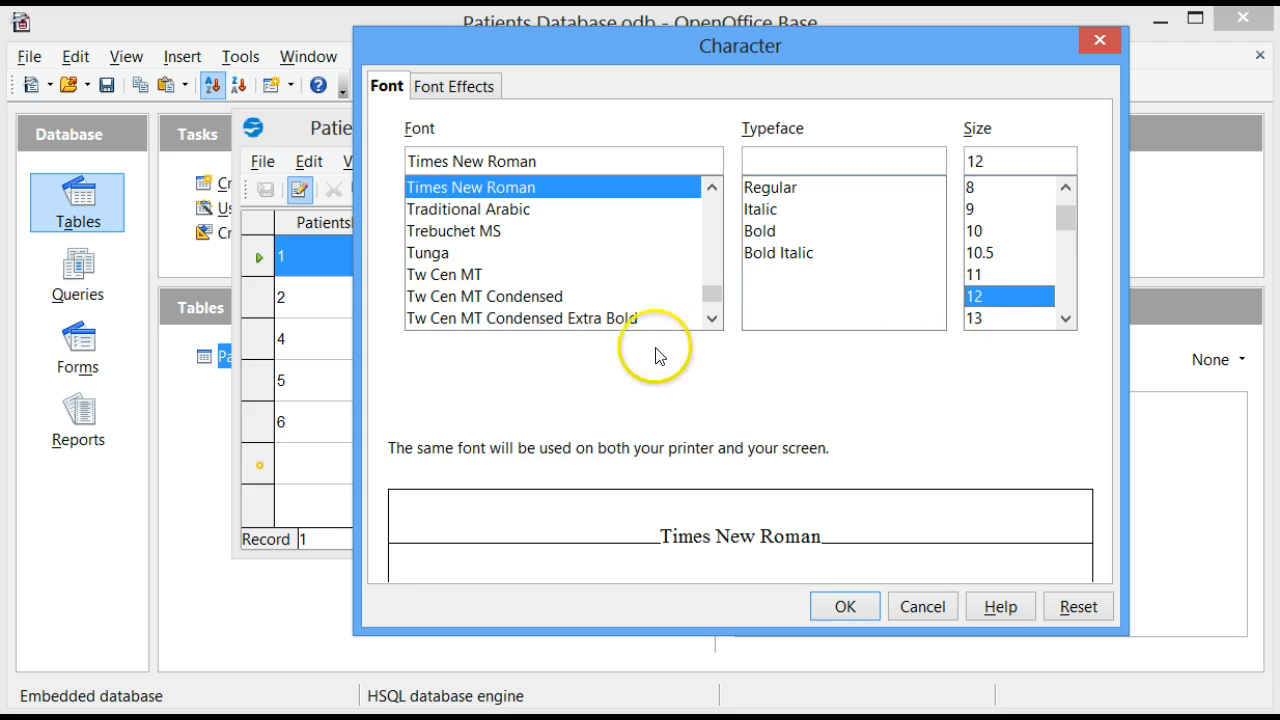
Set the table's font color to Red and apply the formatting.
click(465, 88)
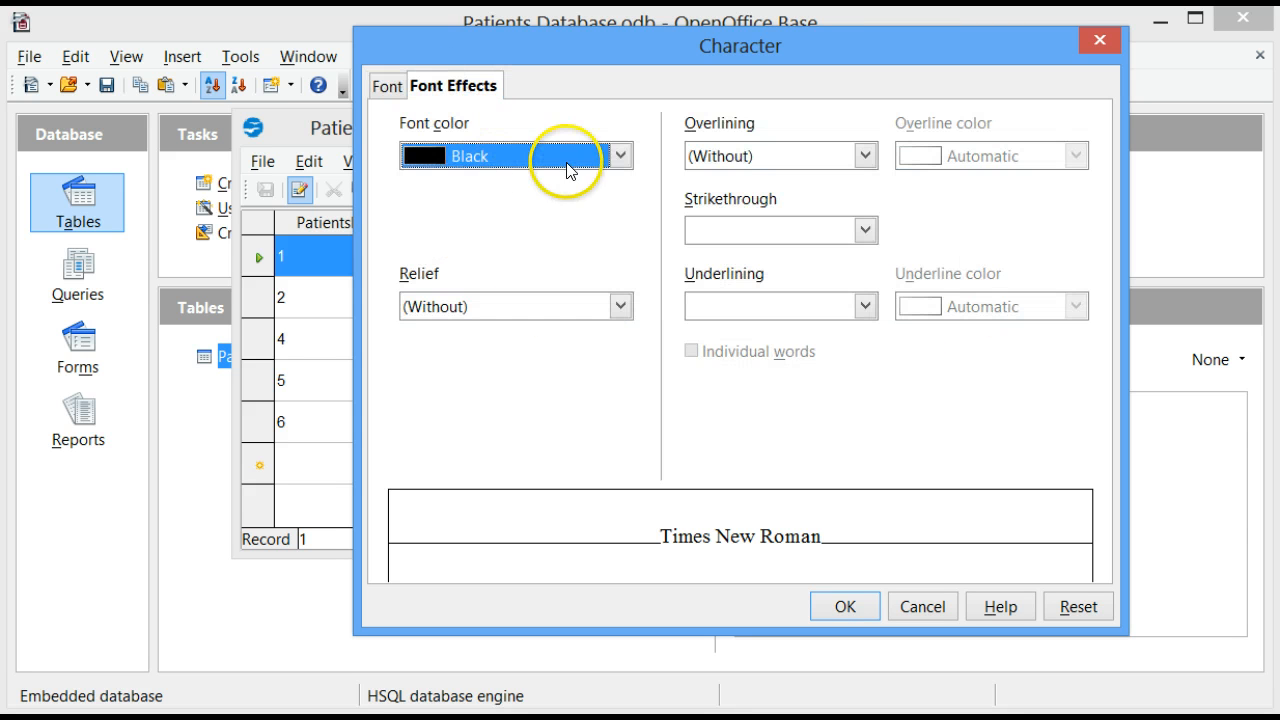
click(620, 156)
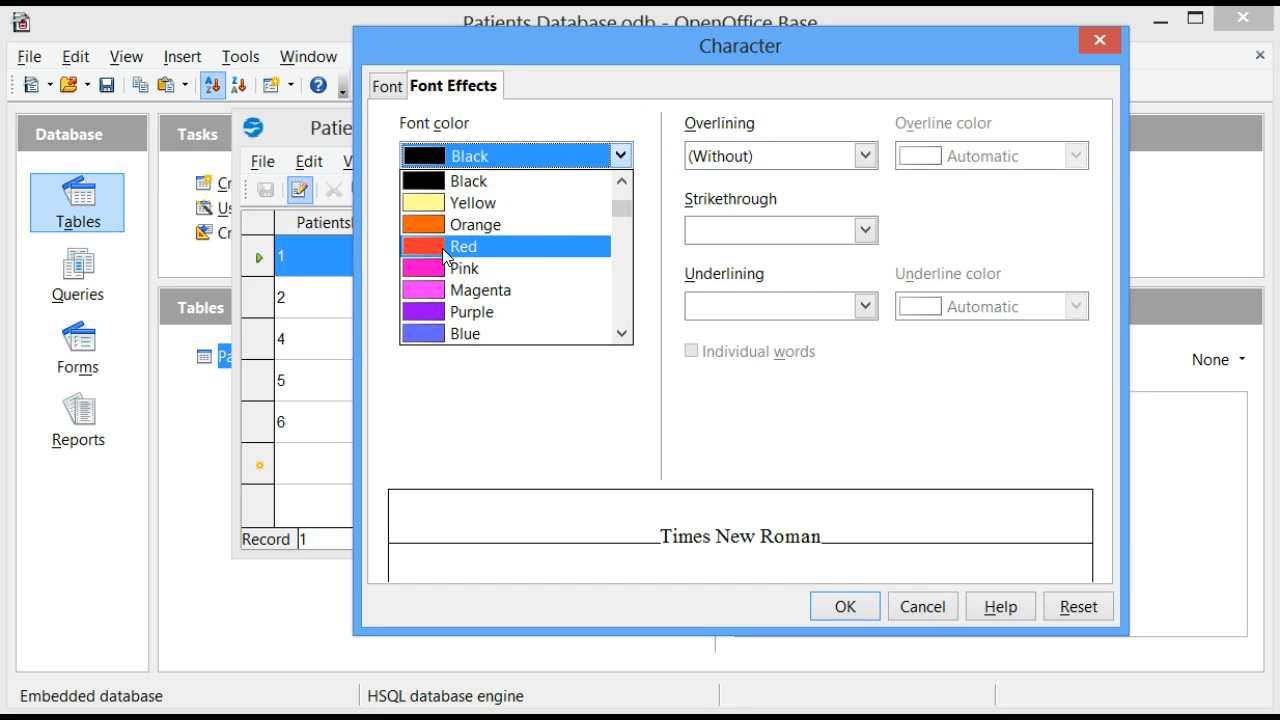
click(444, 256)
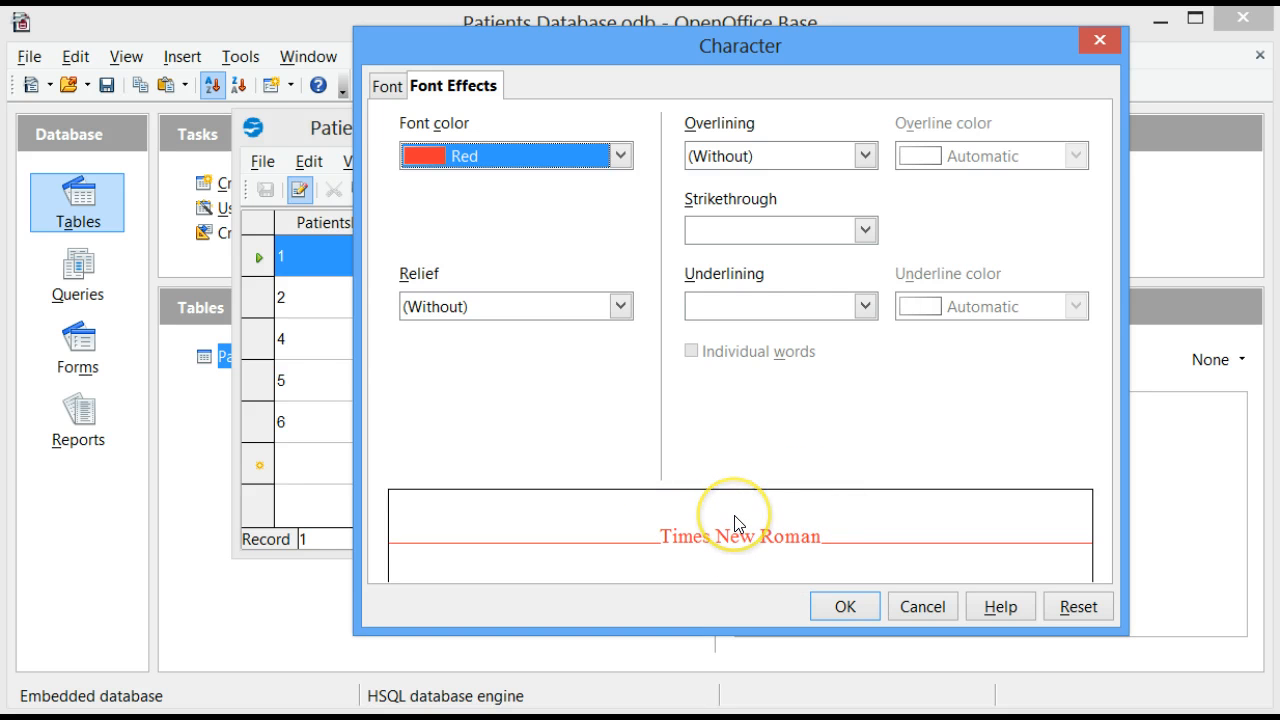
click(849, 603)
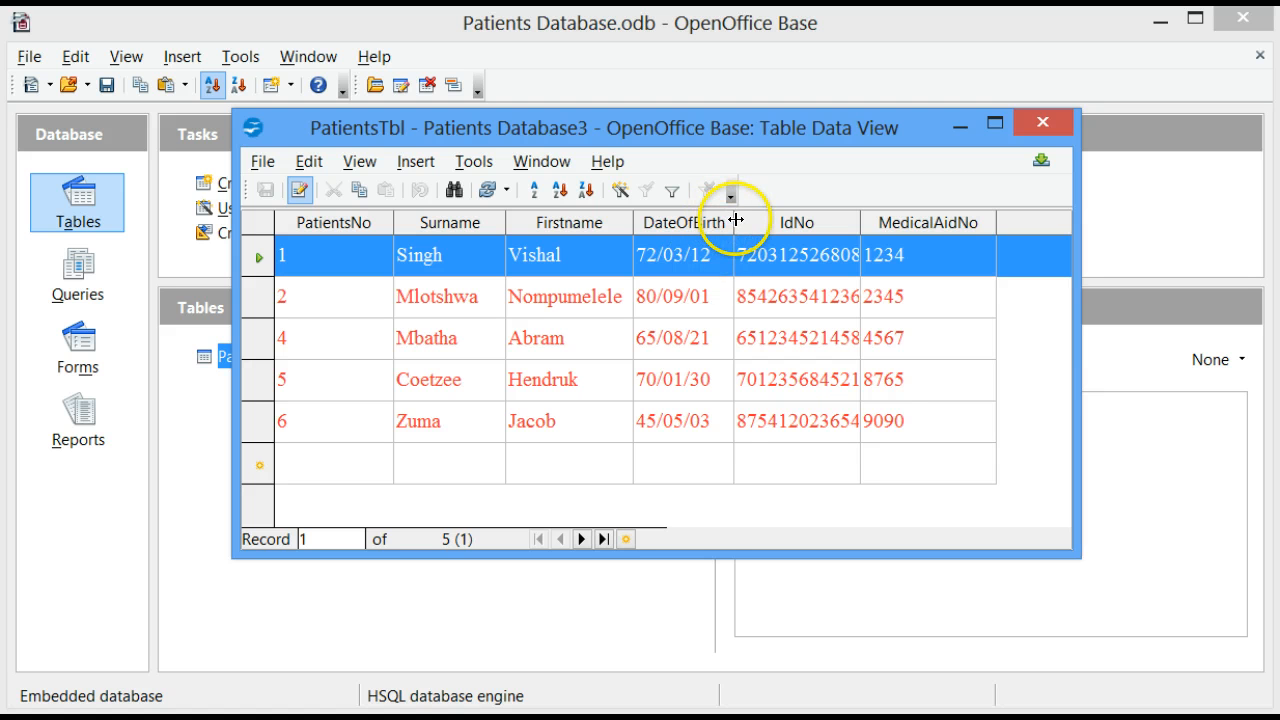
Narrow the DateOfBirth column to its heading and widen the IdNo column to fit the full ID numbers.
drag(735, 220, 721, 220)
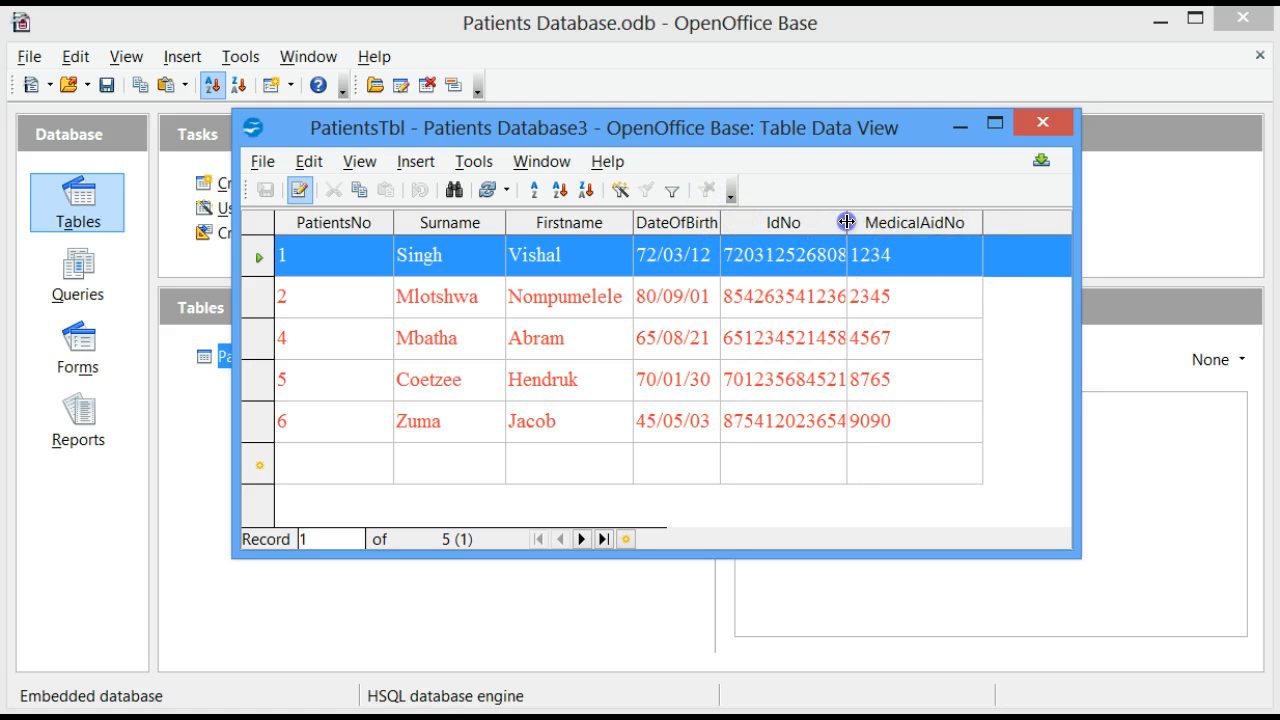
drag(847, 222, 891, 222)
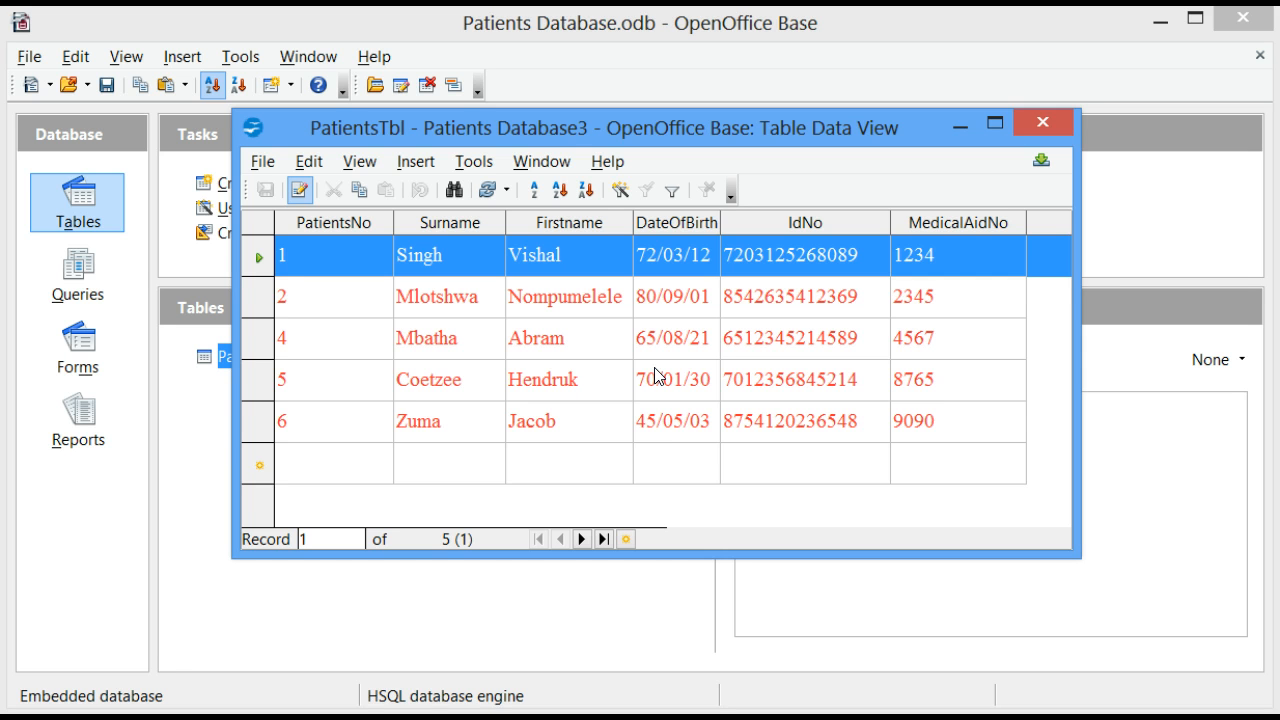
click(584, 410)
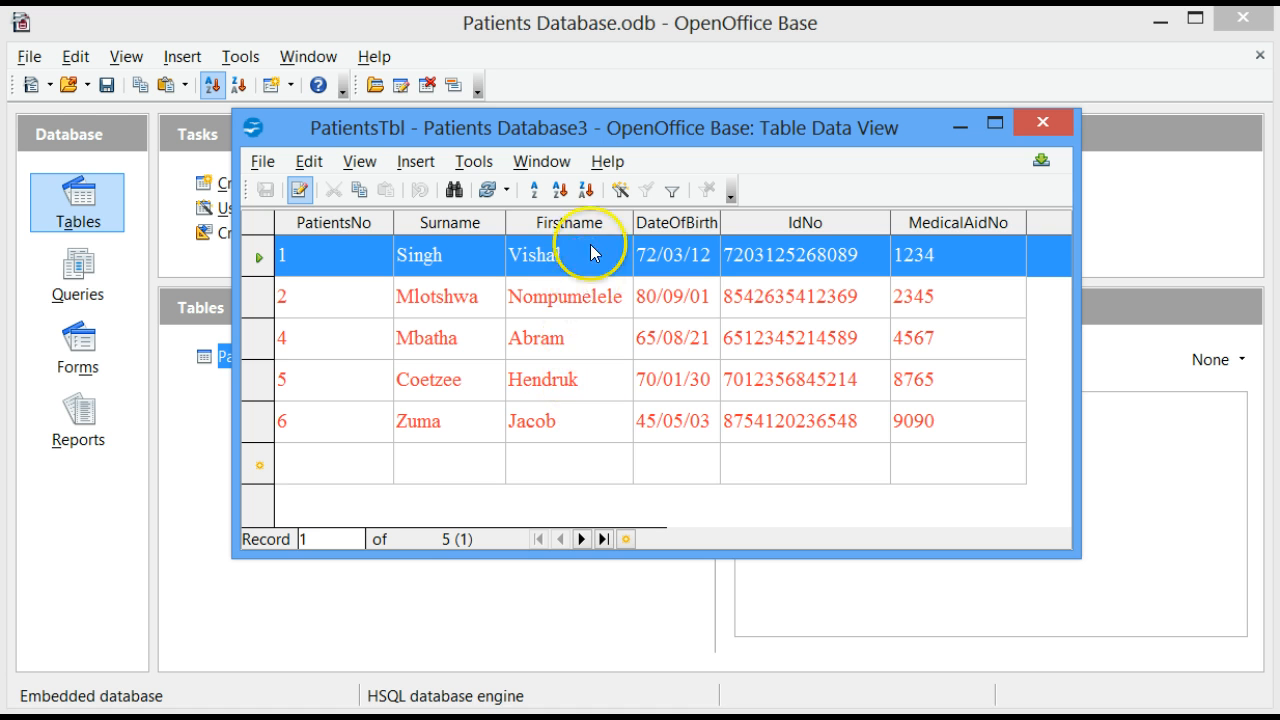
Correct the spelling of the first name in the record with PatientsNo 5, replacing its "u" with "i".
click(561, 390)
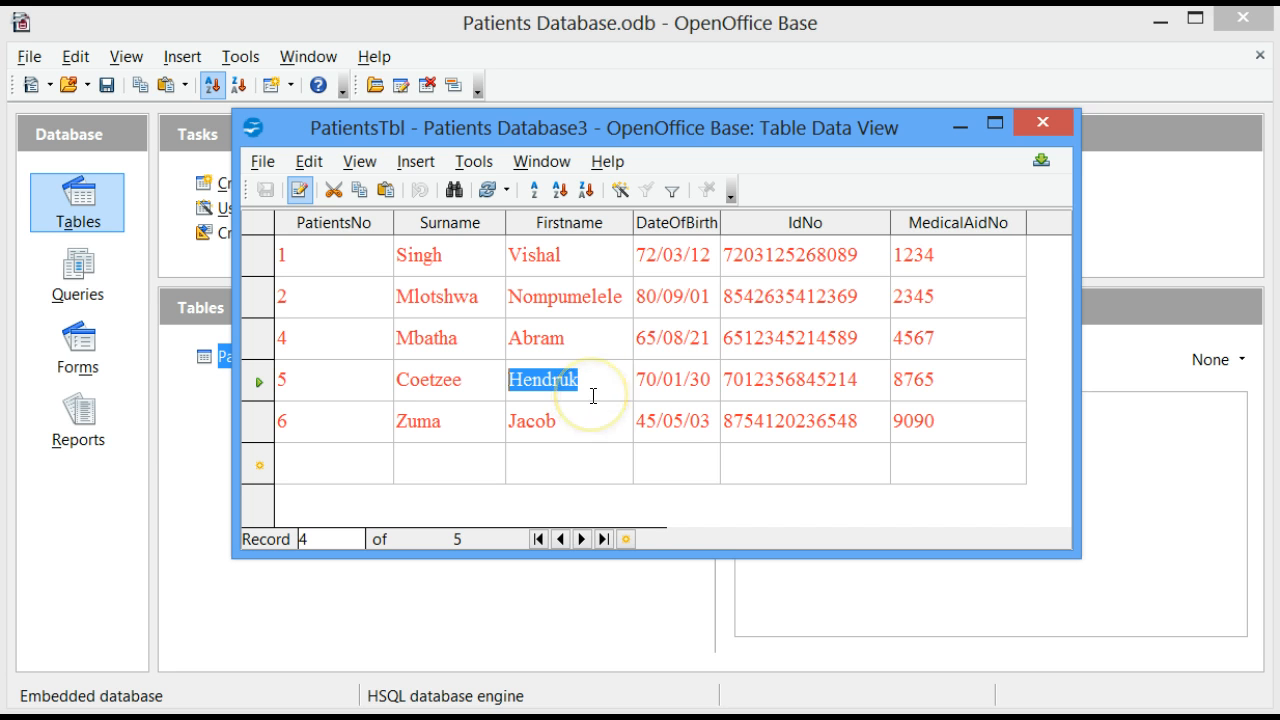
click(569, 391)
text(H)
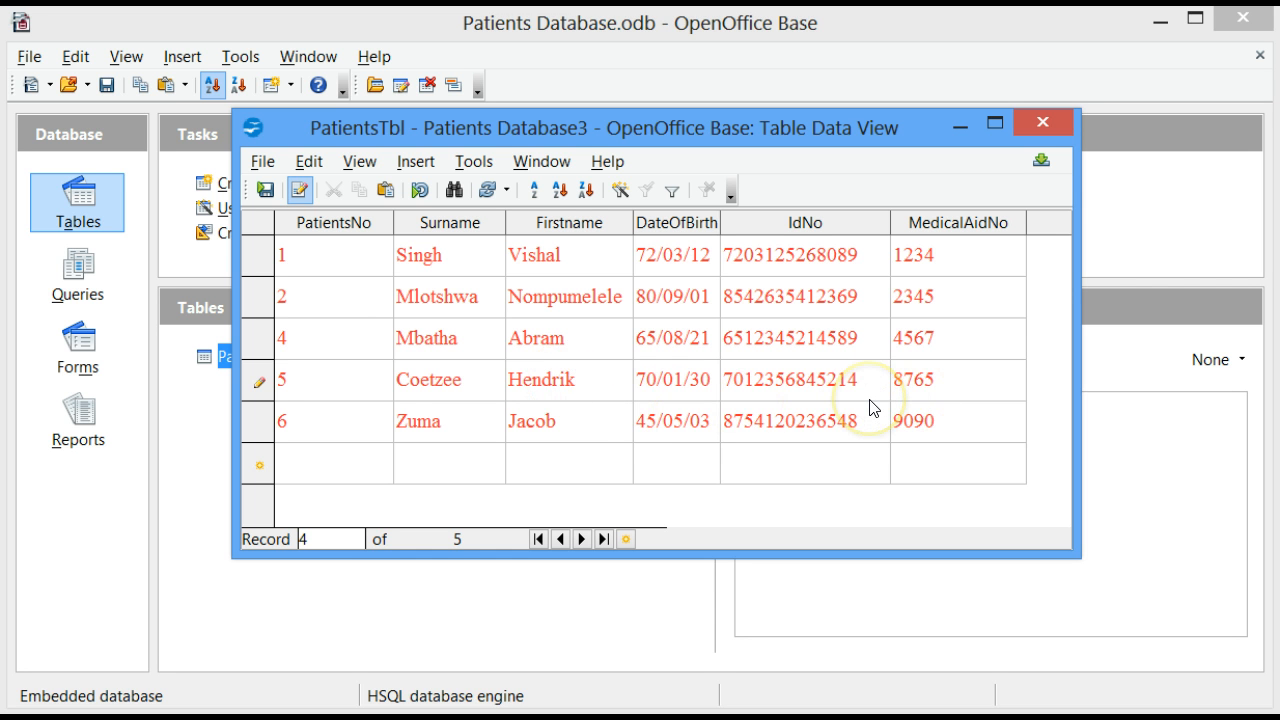
key(Tab)
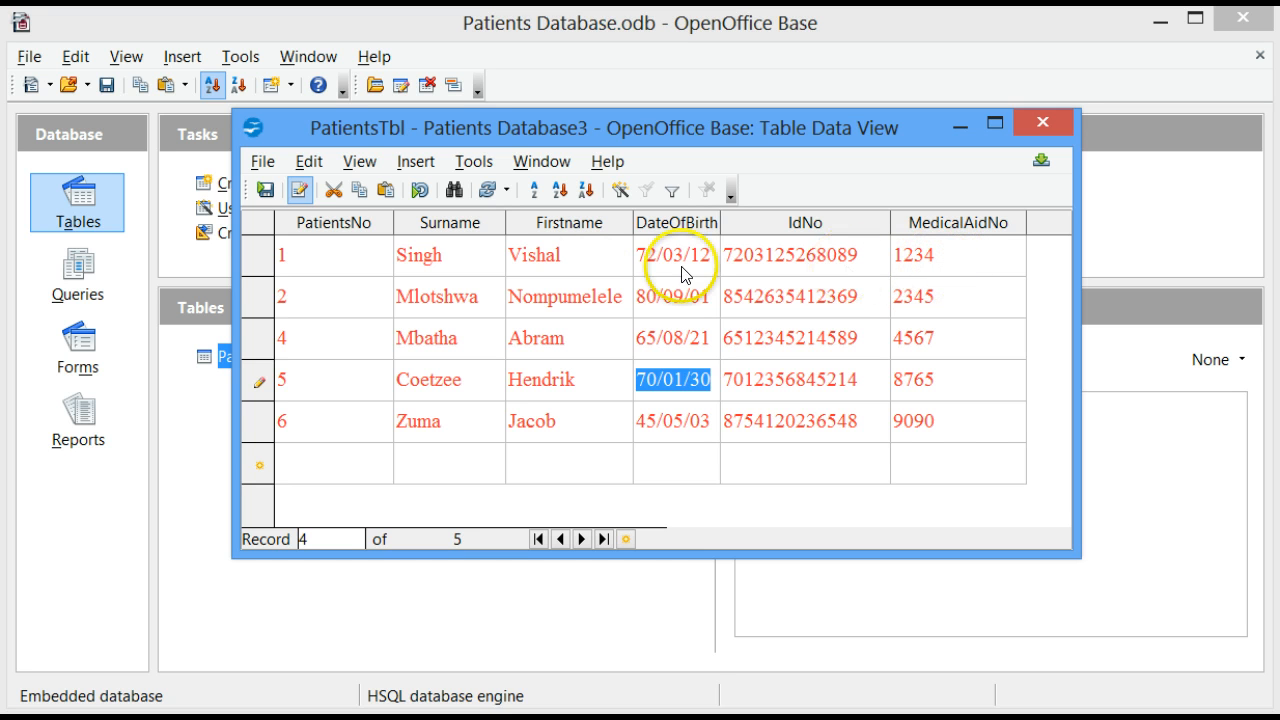
Replace the MedicalAidNo in the record with PatientsNo 1 with the patient's new medical aid number and save the record.
click(926, 262)
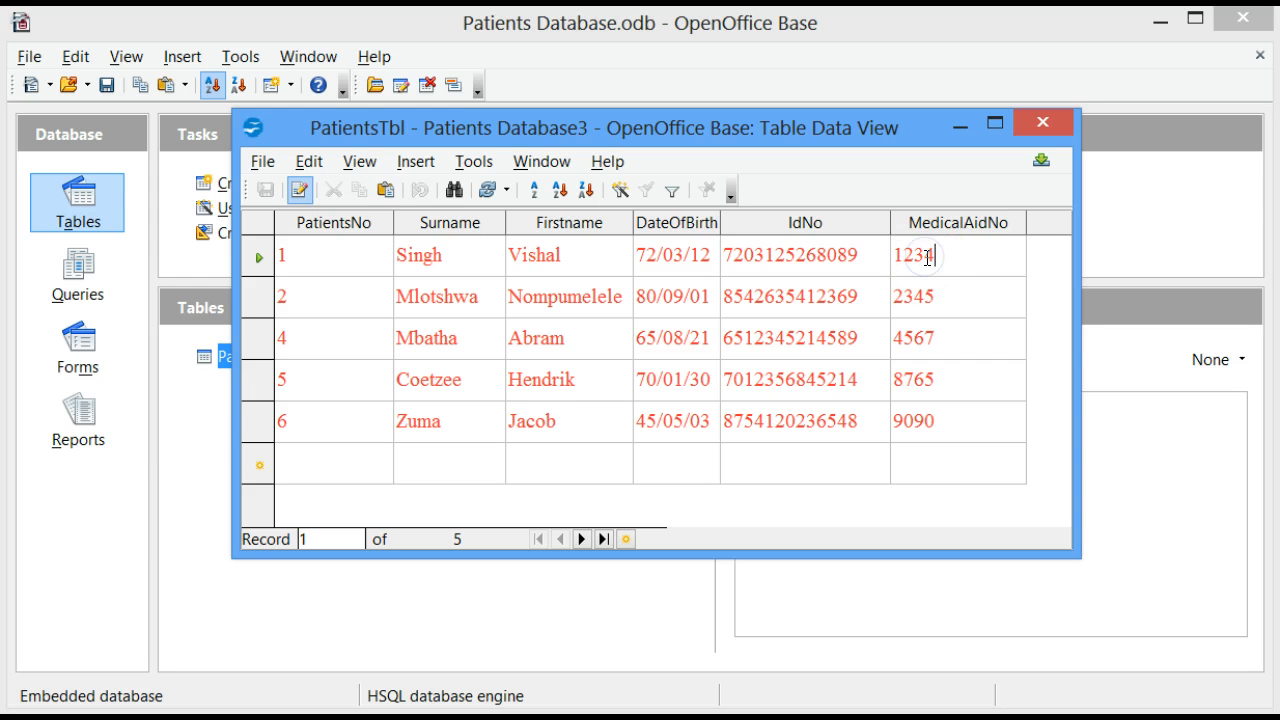
key(BackSpace)
key(BackSpace)
key(BackSpace)
key(BackSpace)
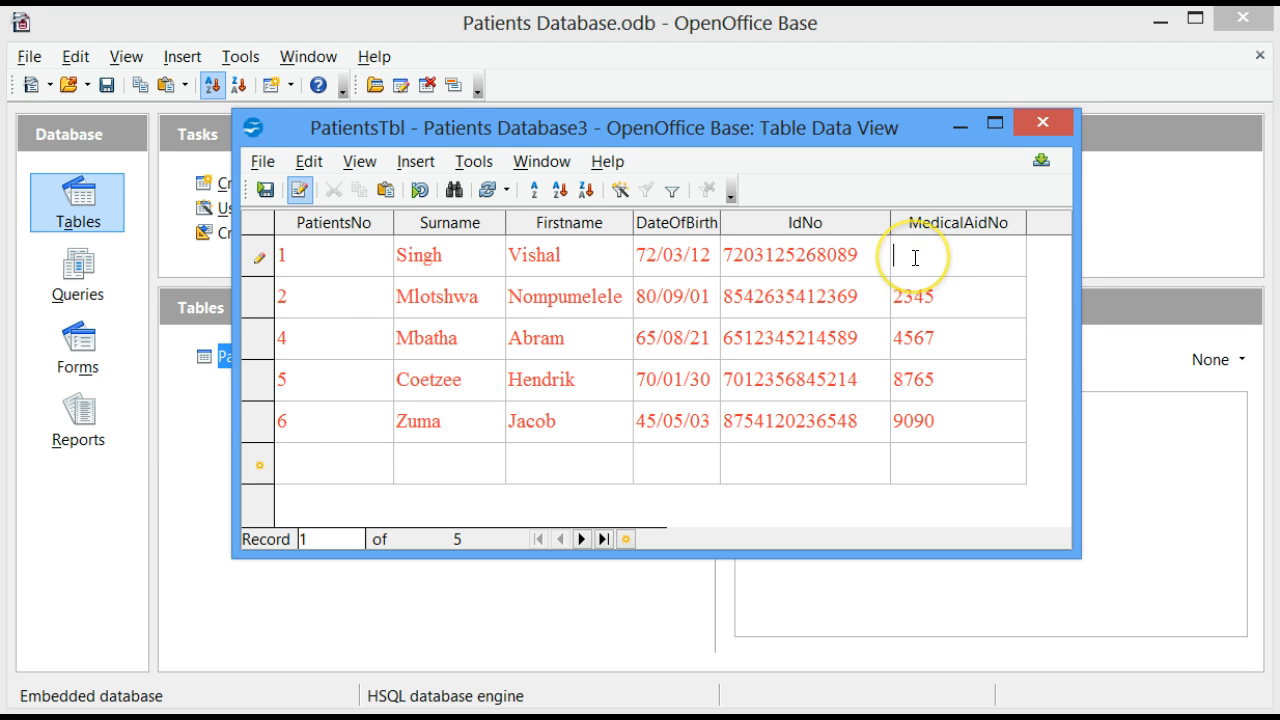
text(5610)
key(Tab)
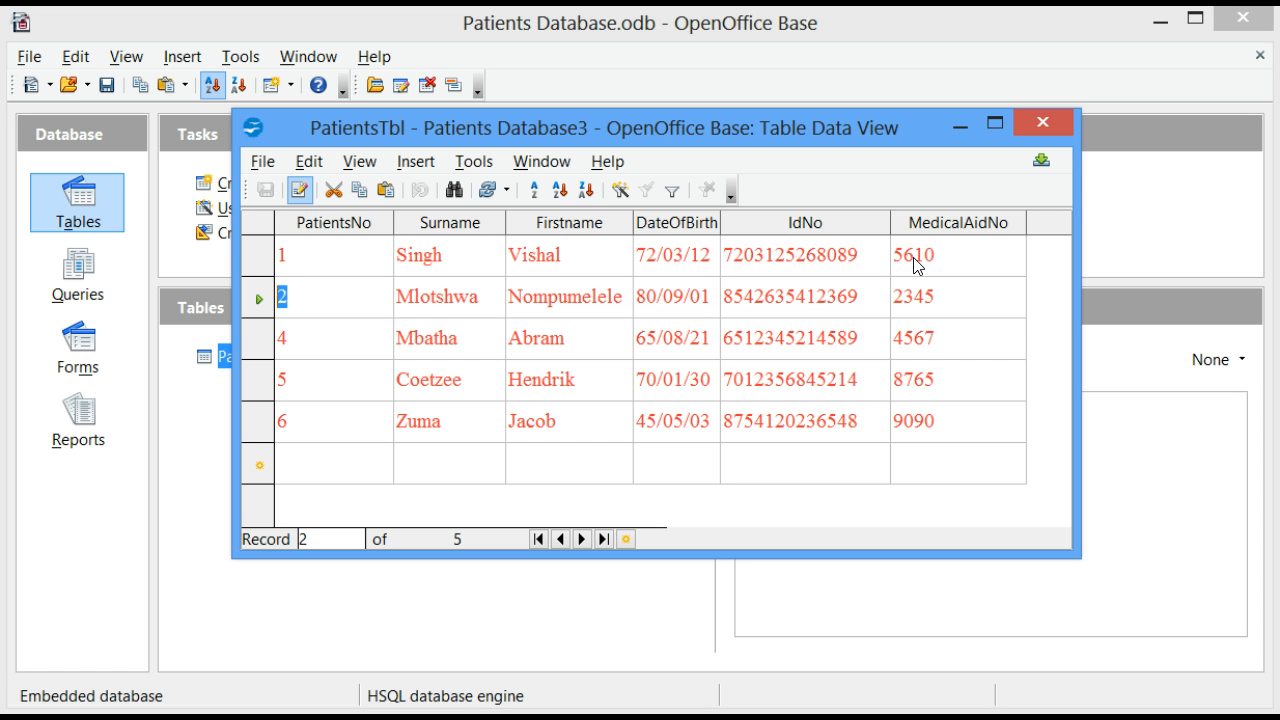